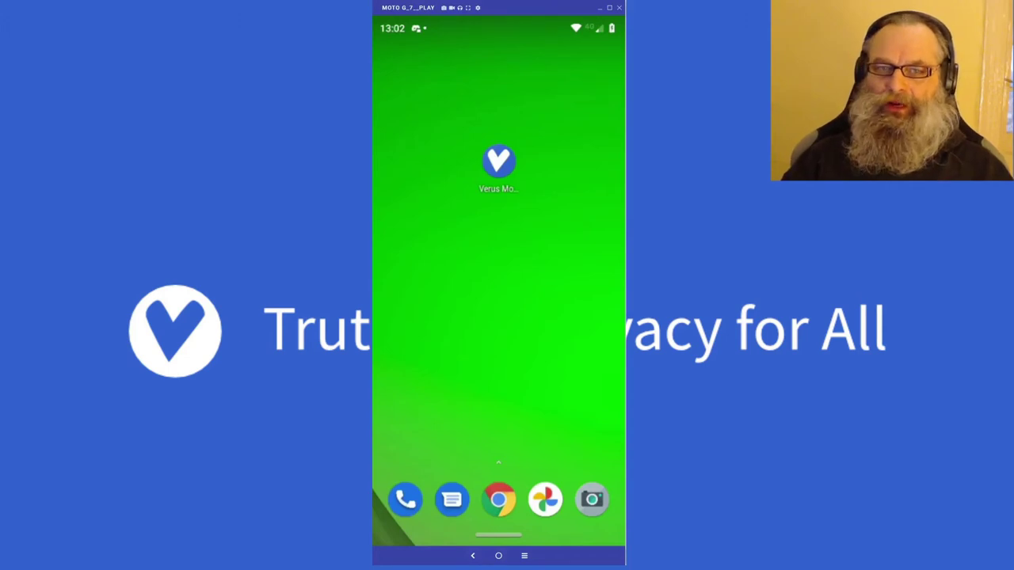
Step: Launch the Verus Mobile wallet app so the Enter Your Password screen appears
left_click(504, 166)
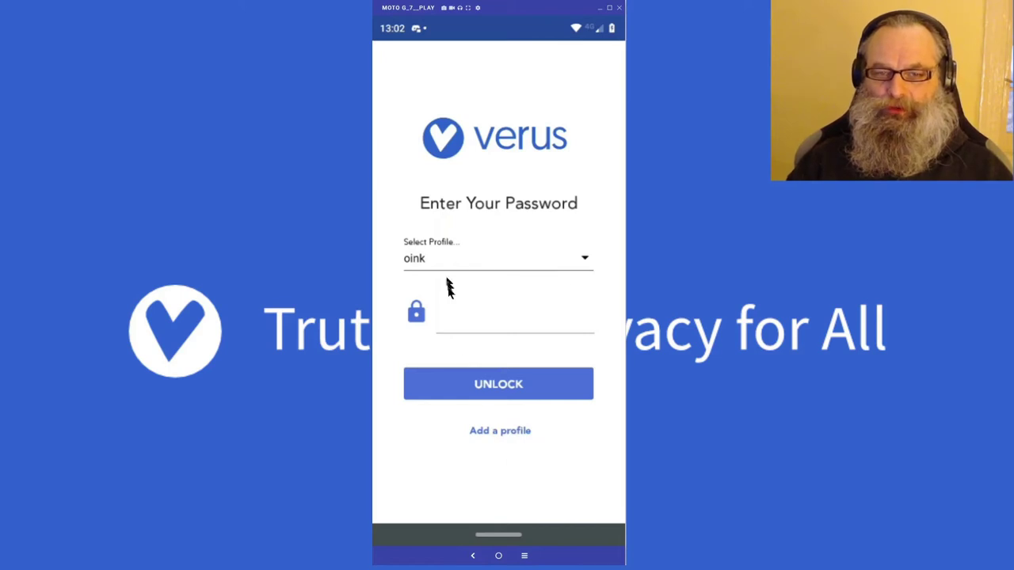
Step: Start a new profile named 'video' and enter its password
left_click(503, 435)
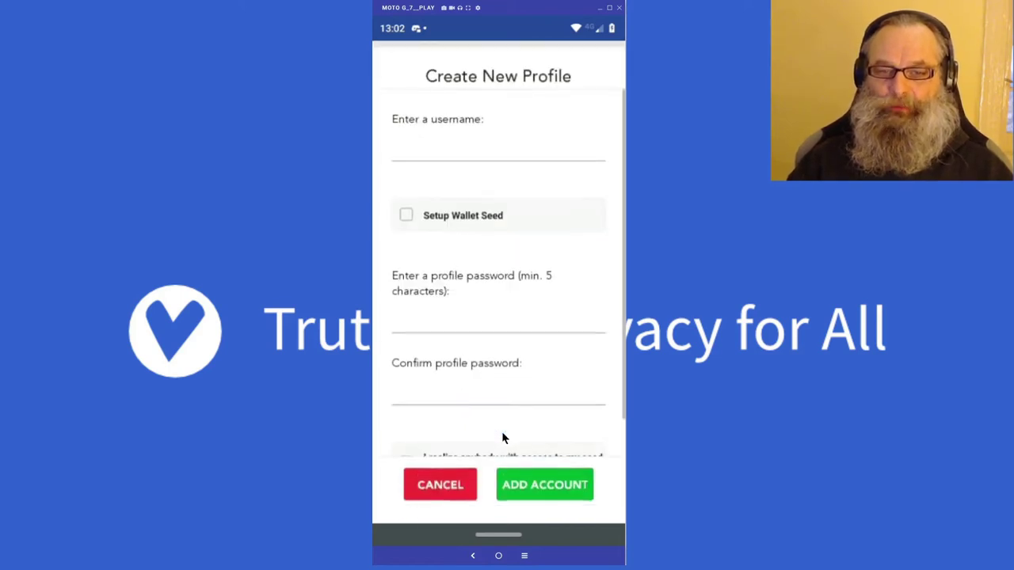
left_click(456, 154)
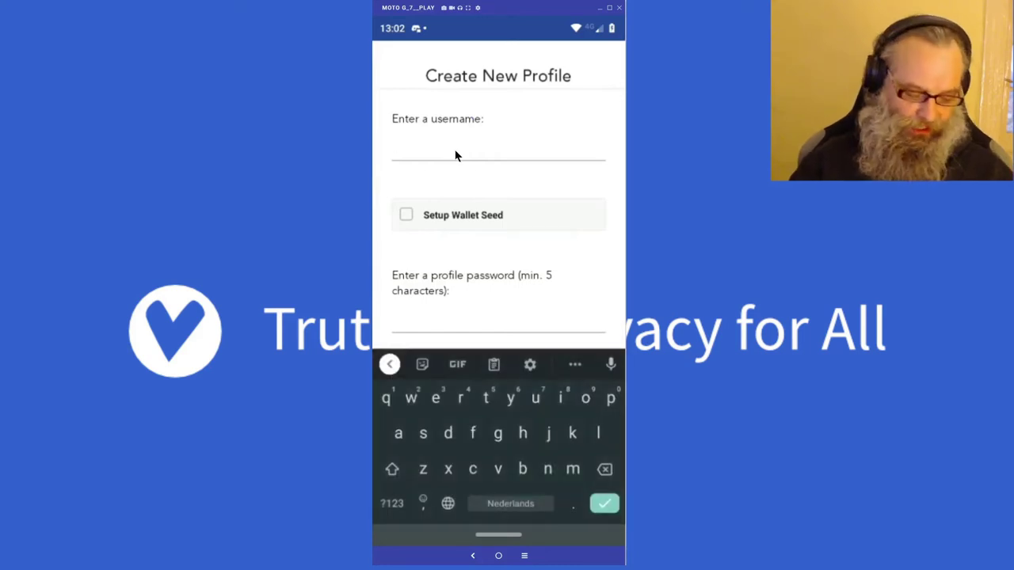
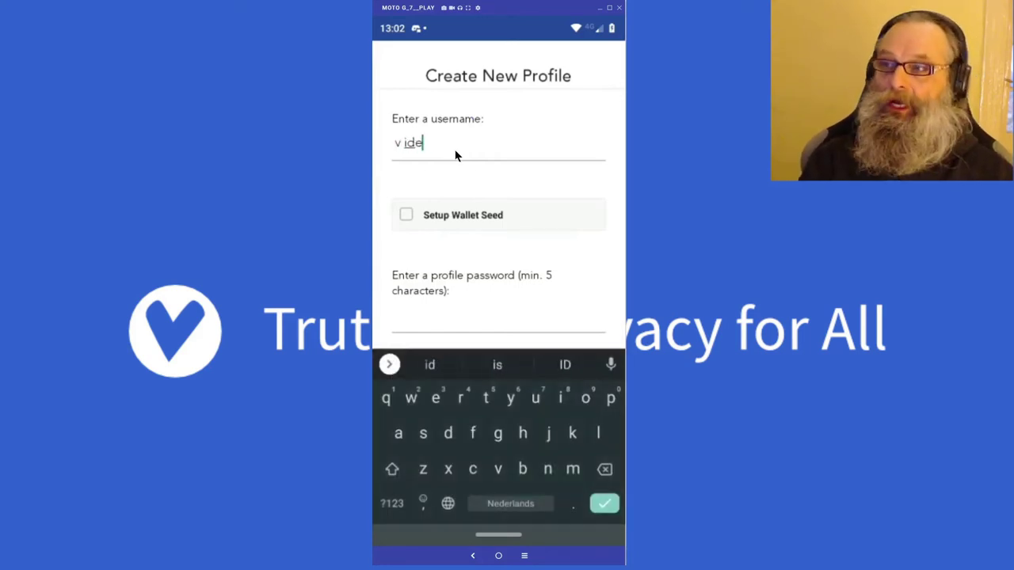
key("Left")
key("Left")
key("Left")
key("BackSpace")
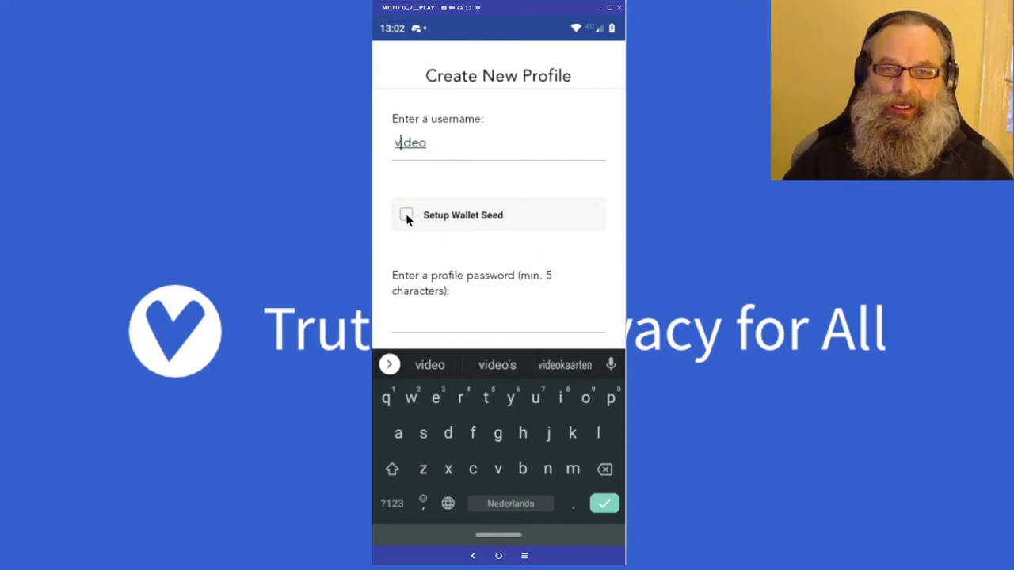
left_click(444, 327)
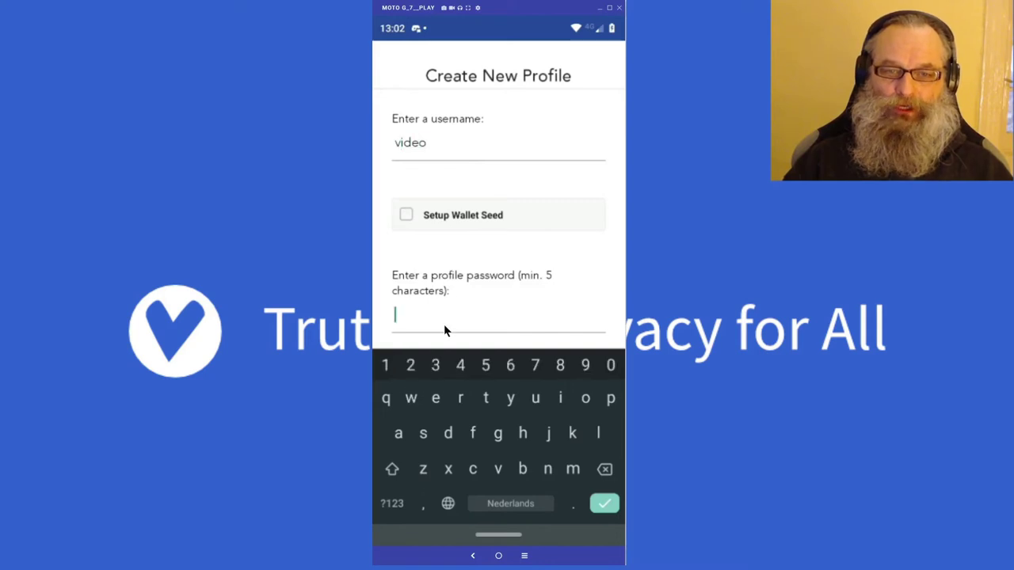
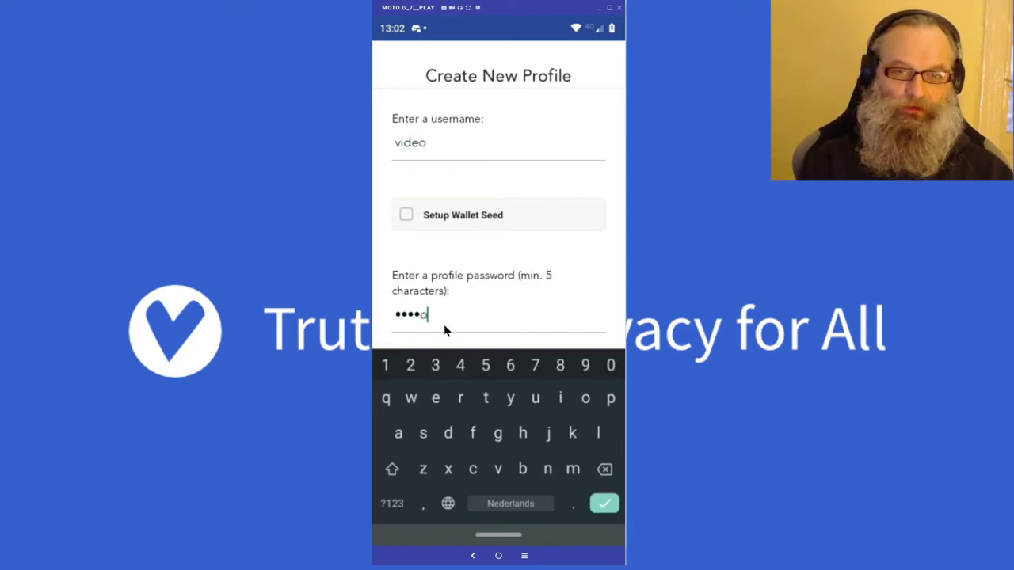
Step: Confirm the password, tick the seed-risk acknowledgement, try Add Account, and dismiss the missing-seed error
scroll(444, 324, "down", 1)
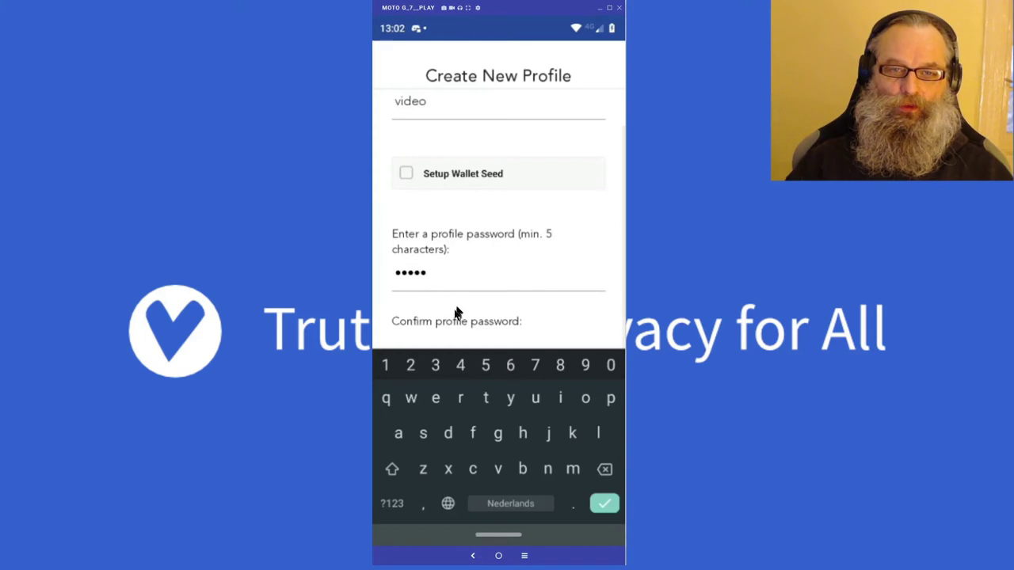
left_click(502, 323)
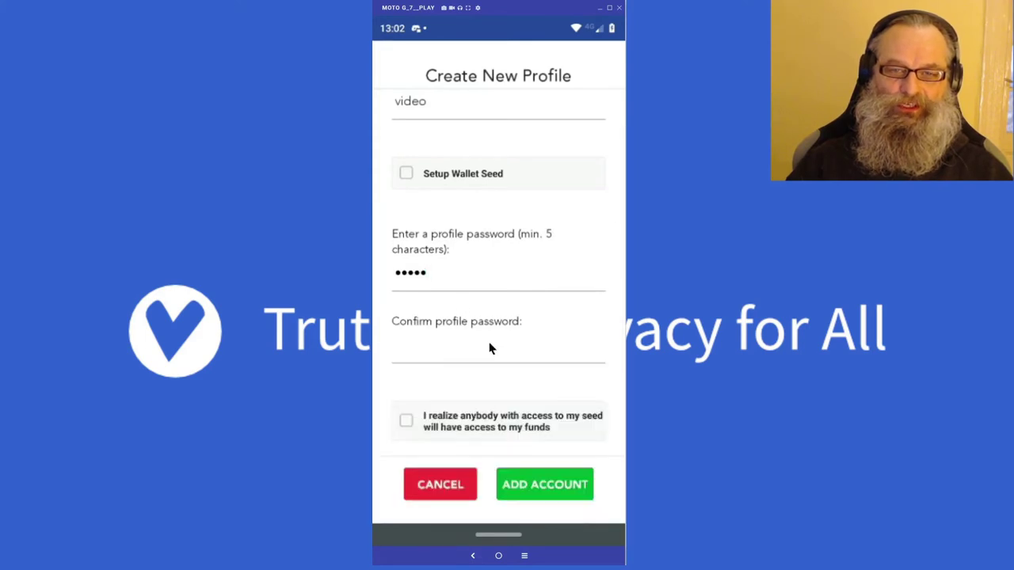
left_click(489, 347)
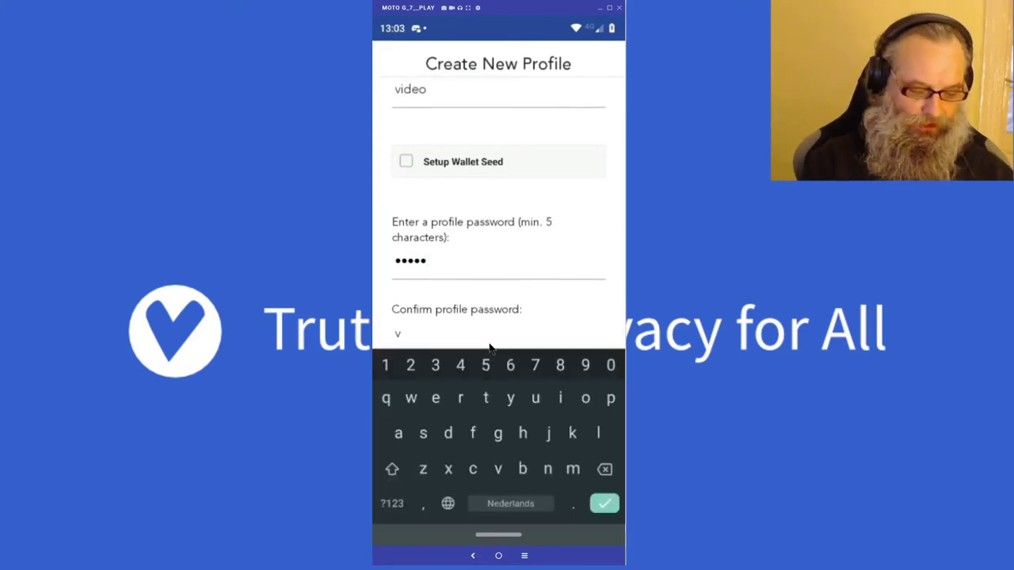
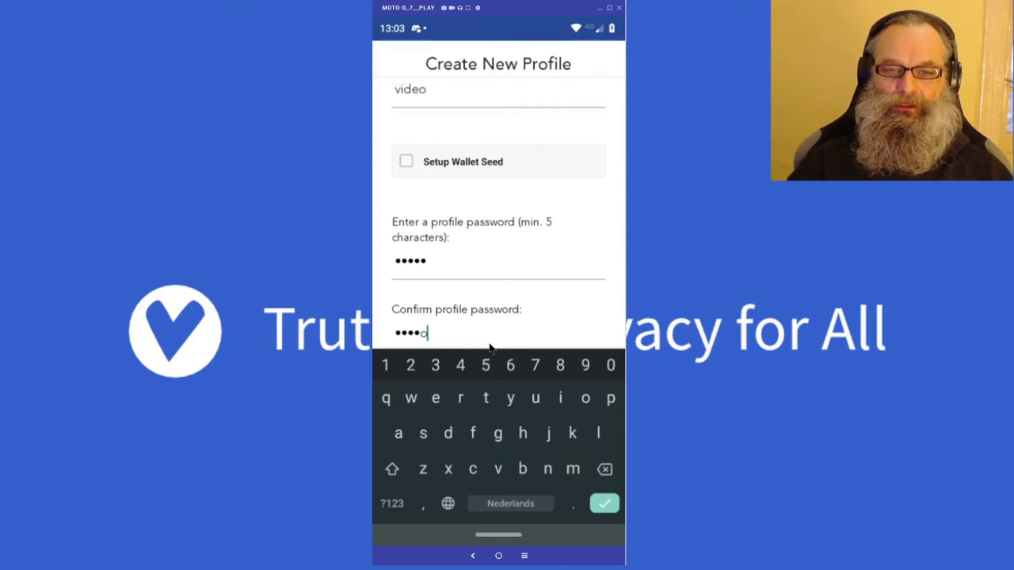
left_click(500, 315)
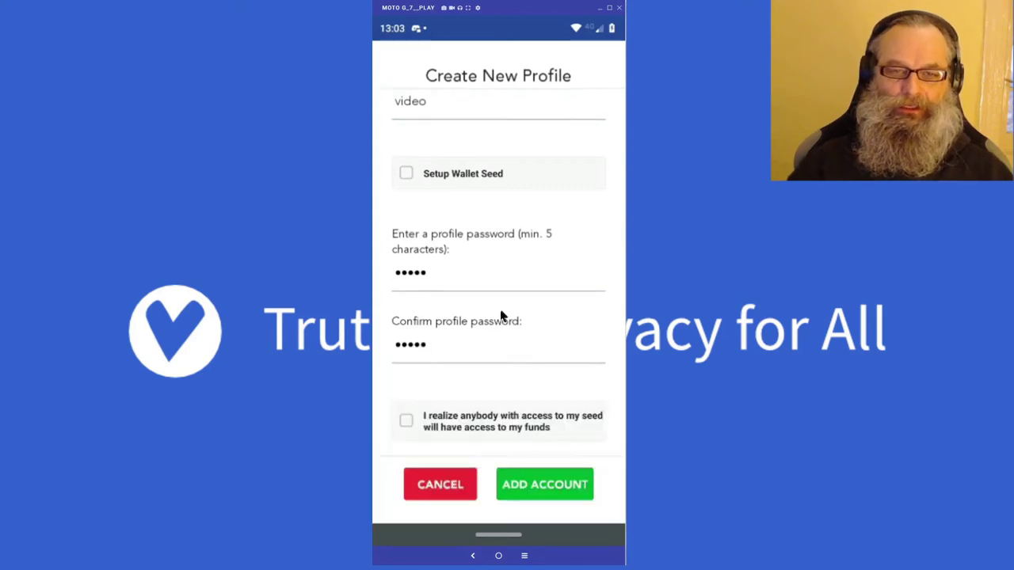
left_click(406, 421)
left_click(559, 490)
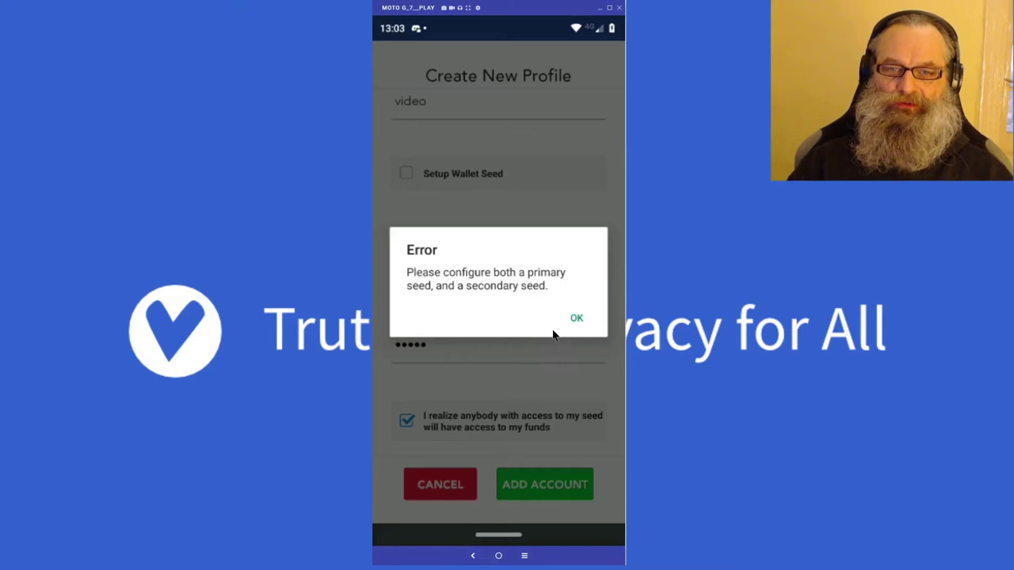
left_click(575, 319)
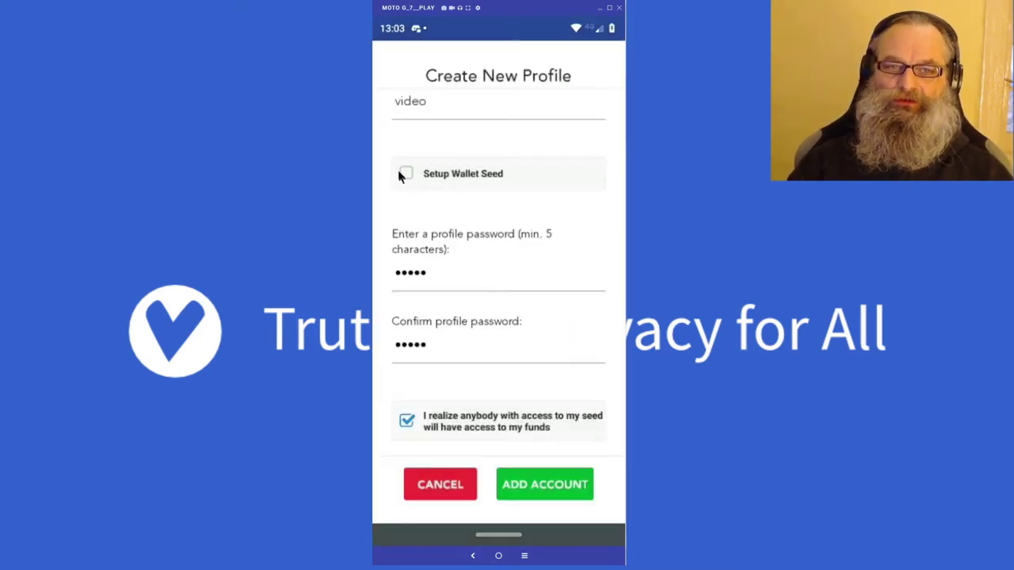
Step: Open Setup Wallet Seed to bring up the Create New Seed screen
left_click(404, 174)
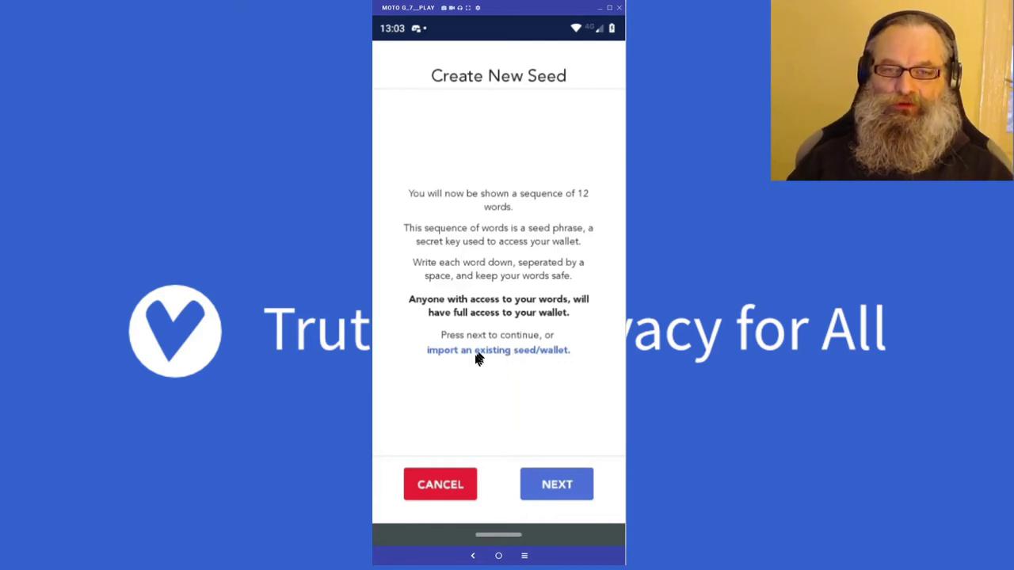
Step: Choose Import Existing WIF/Seed and enter the 12-word wallet seed phrase
left_click(553, 351)
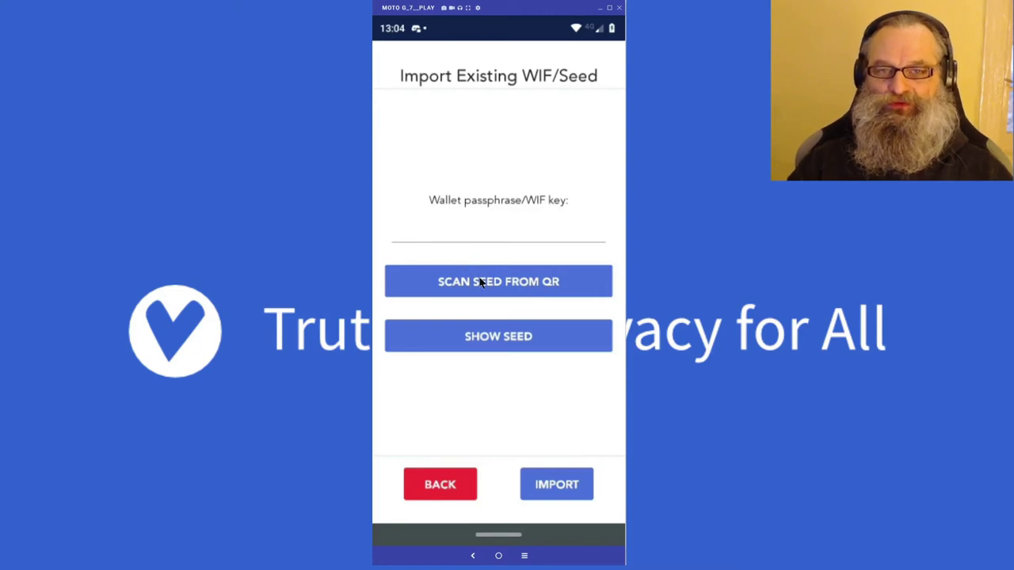
left_click(467, 233)
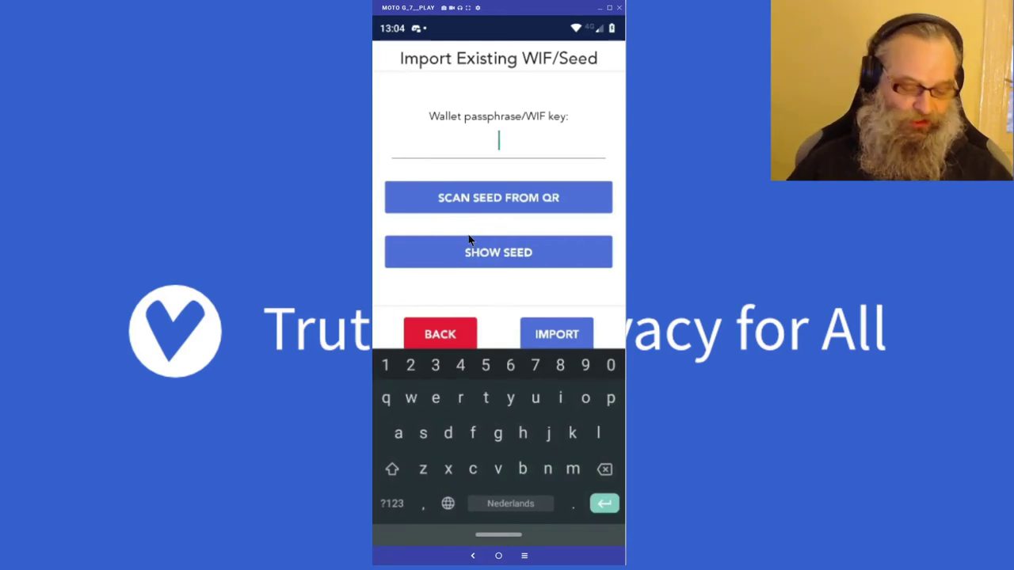
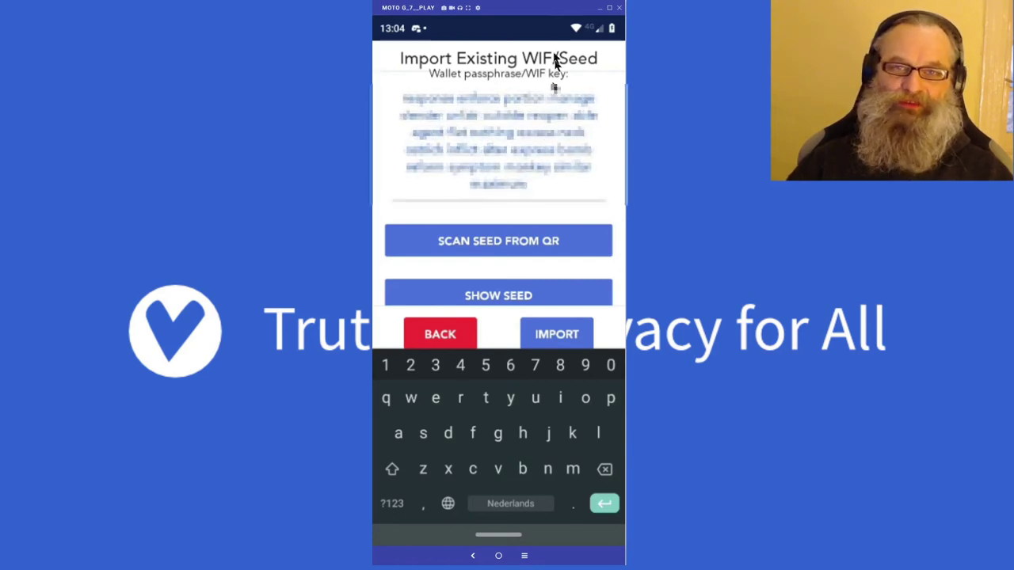
left_click(566, 337)
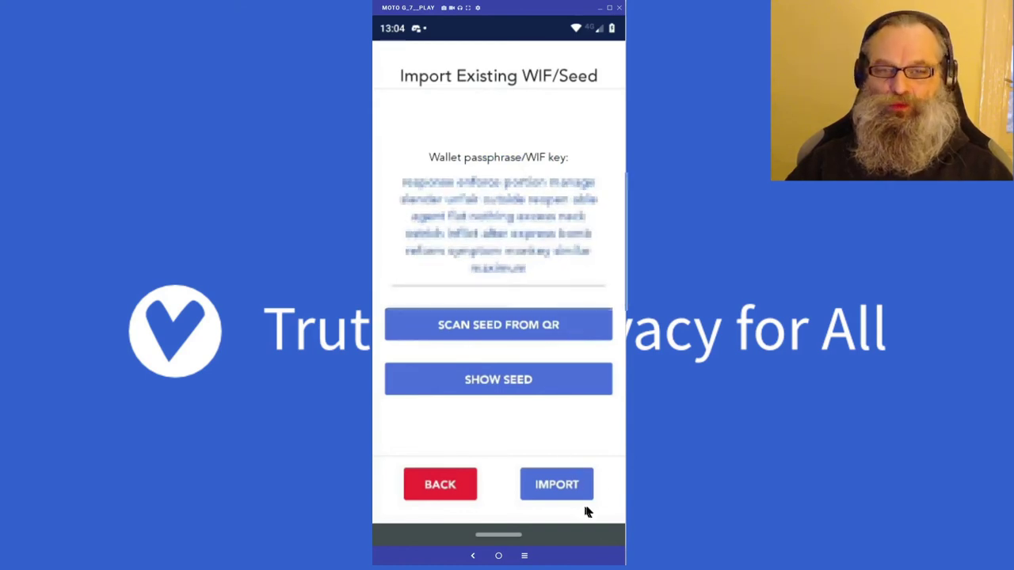
Step: Import the entered seed and create the 'video' profile account
left_click(563, 491)
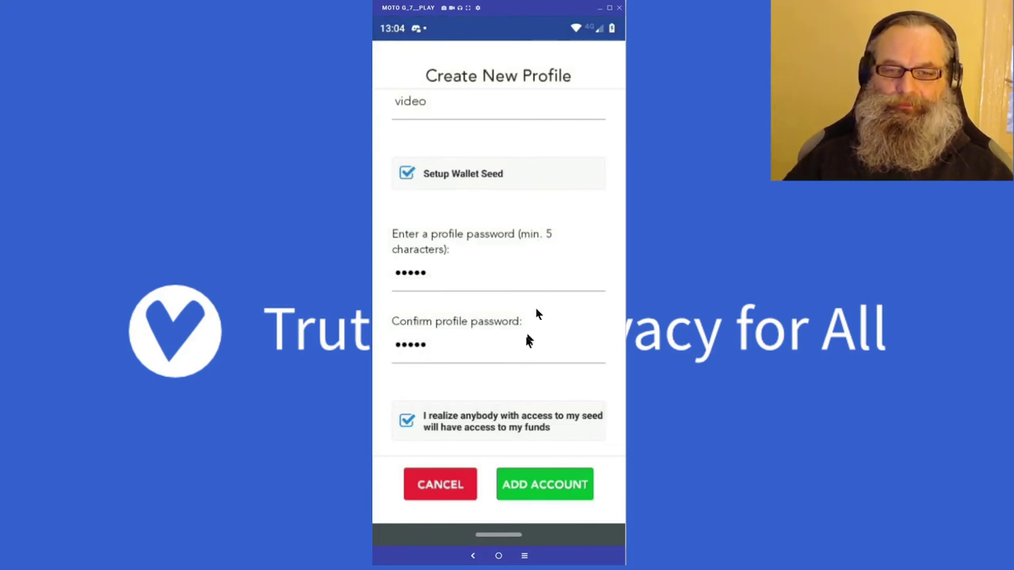
left_click(548, 484)
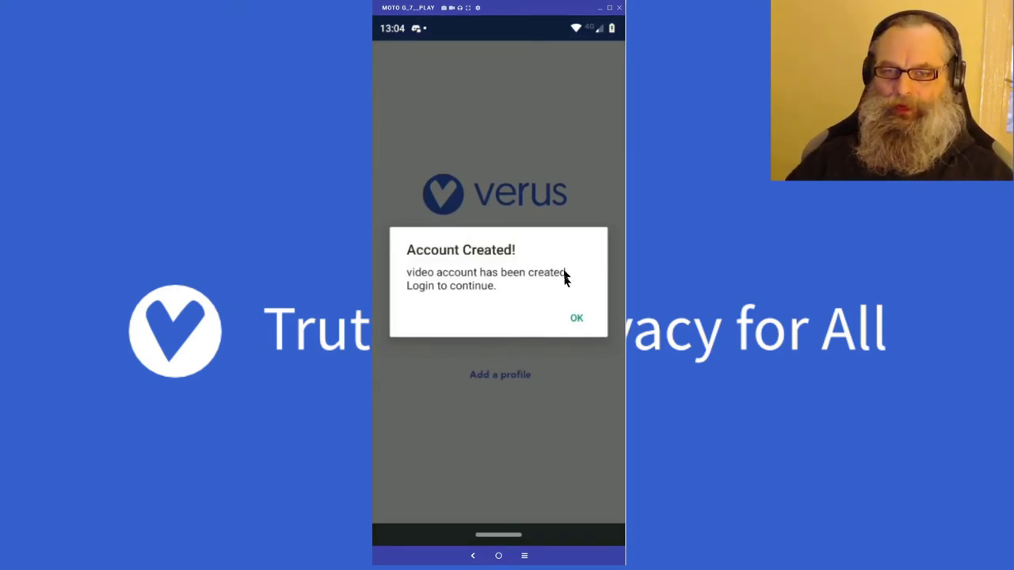
left_click(577, 320)
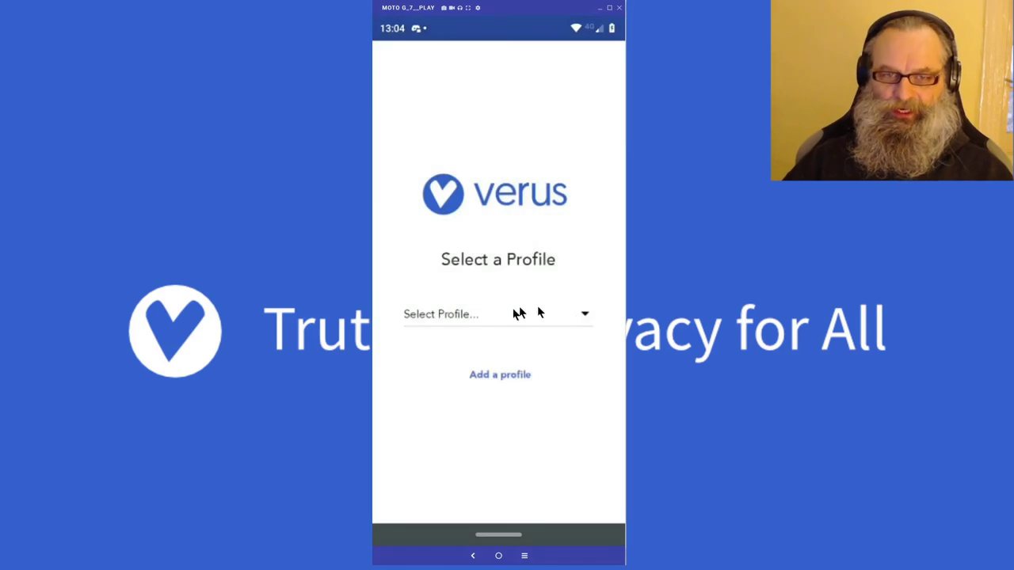
Step: Select the 'video' profile and unlock it with its password
left_click(504, 321)
left_click(421, 333)
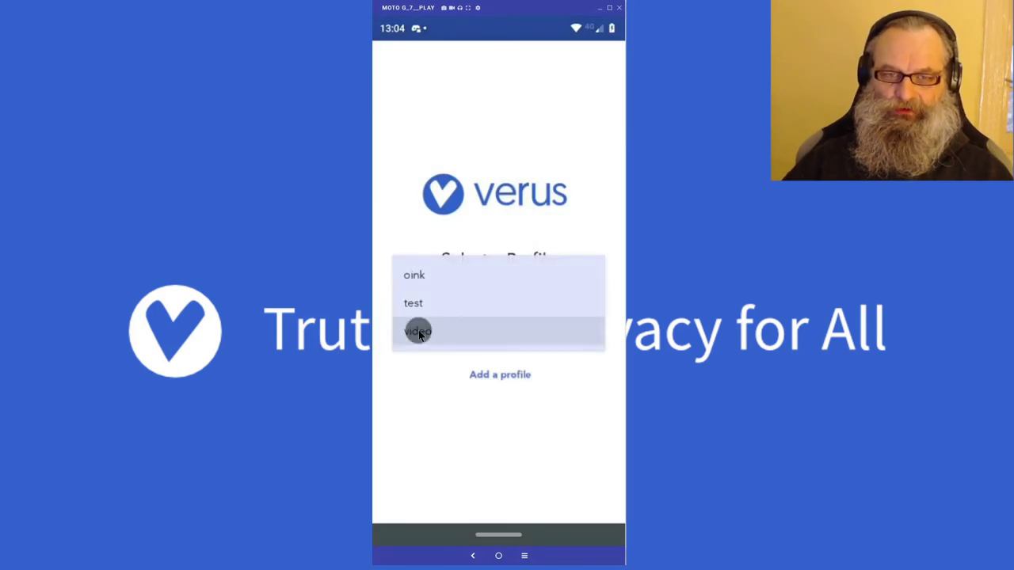
left_click(477, 327)
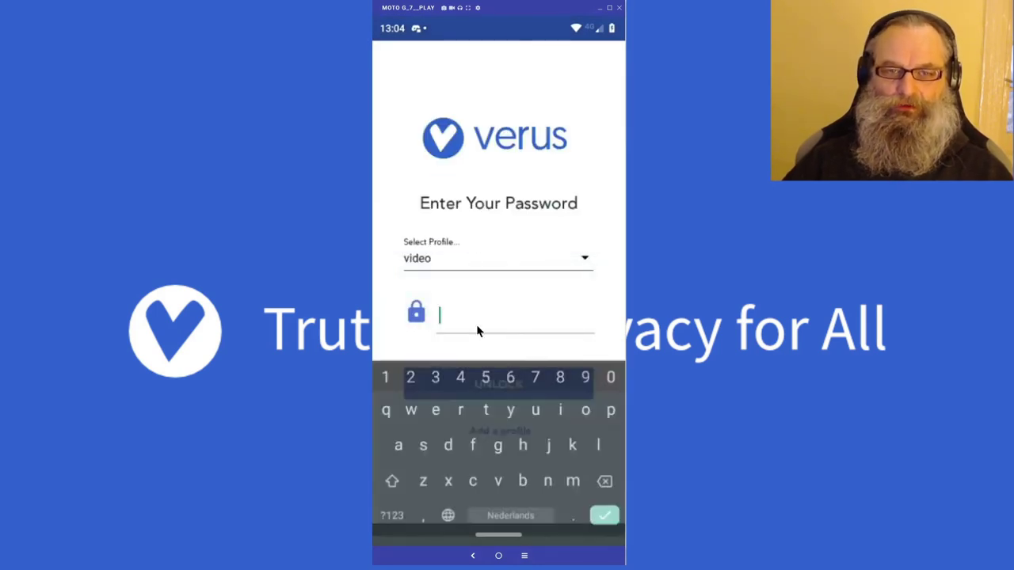
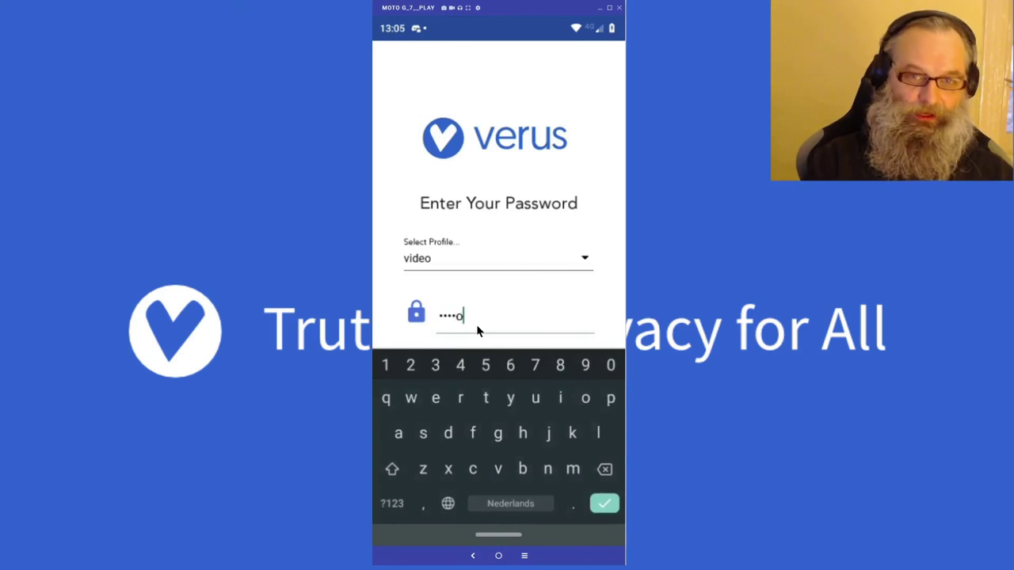
left_click(605, 510)
left_click(513, 385)
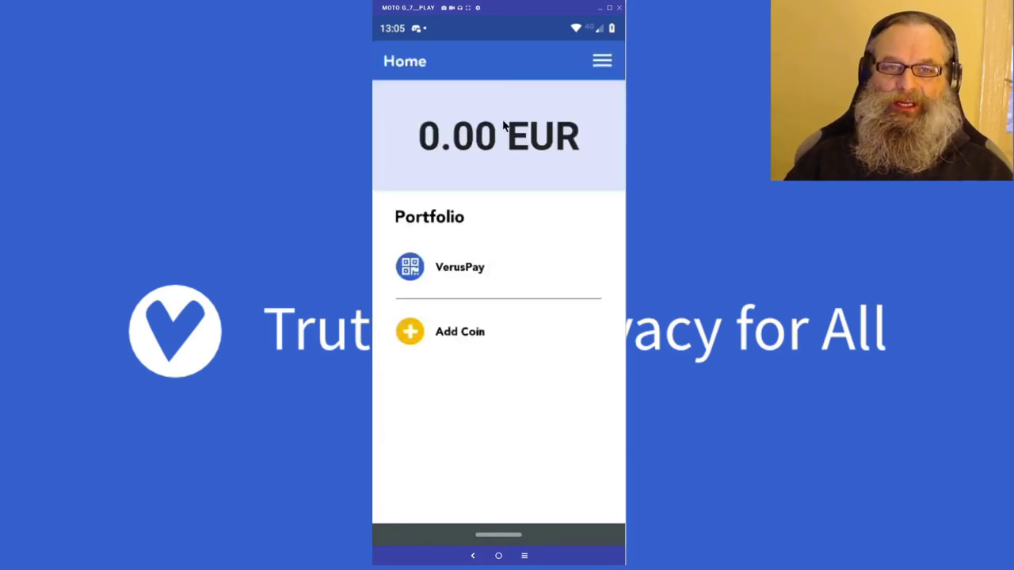
Step: Add VRSC (Verus Coin) to the portfolio, then open its wallet from Home
left_click(409, 332)
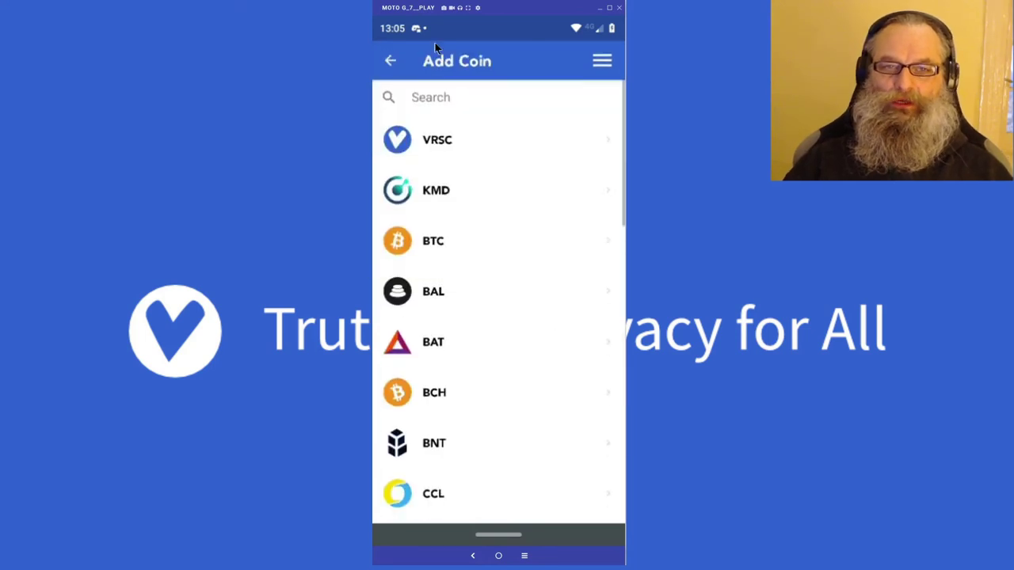
left_click(455, 145)
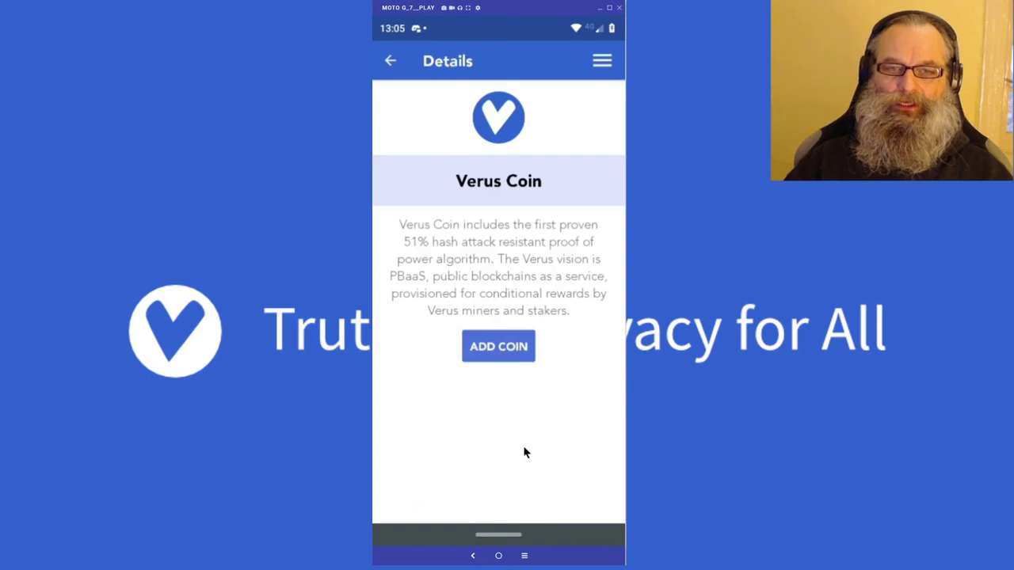
left_click(492, 346)
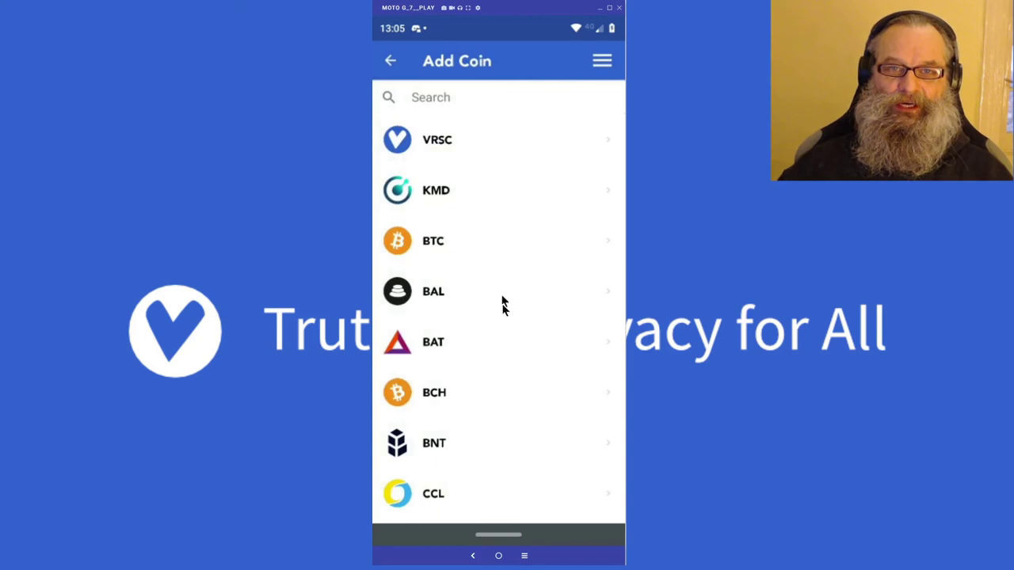
left_click(389, 64)
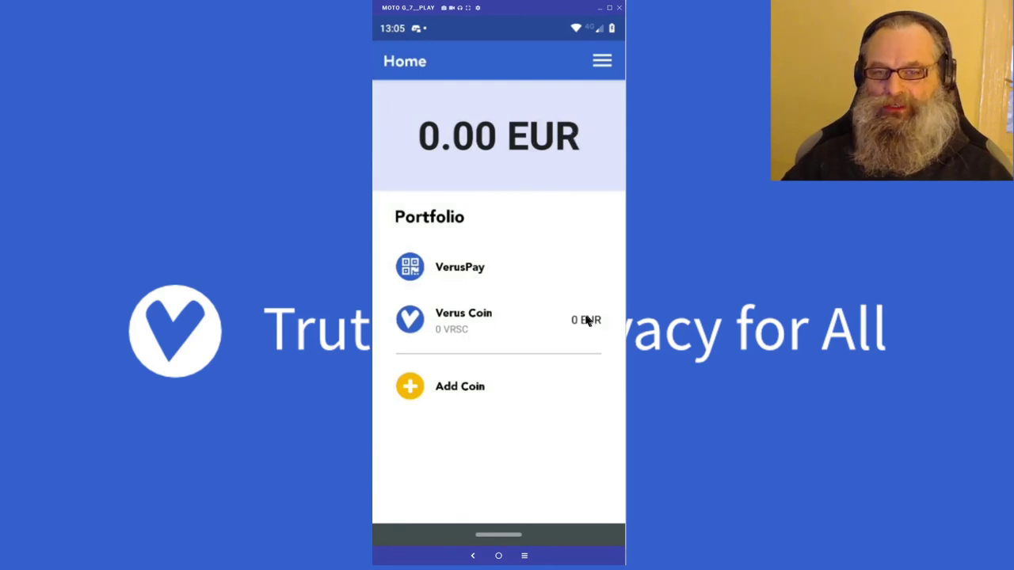
left_click(448, 325)
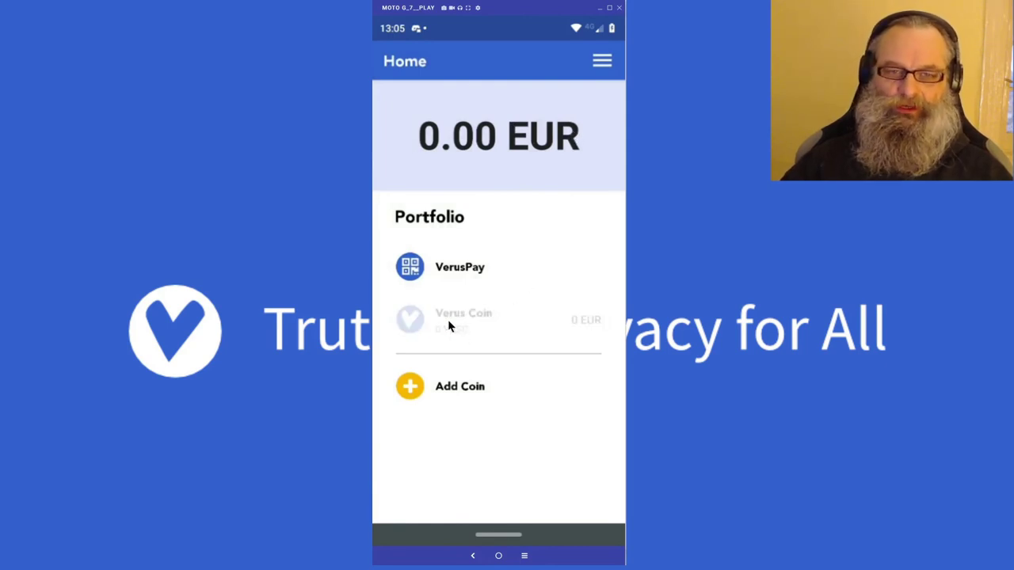